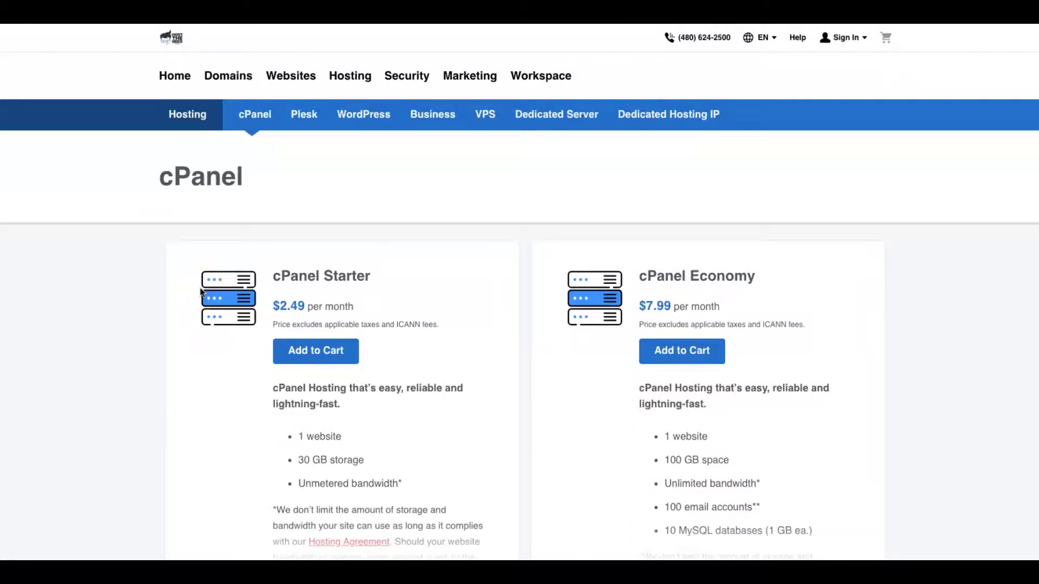
# Browse the cPanel plan cards and highlight the Deluxe plan's unlimited space and bandwidth features.
pyautogui.scroll(-5, 201, 294)
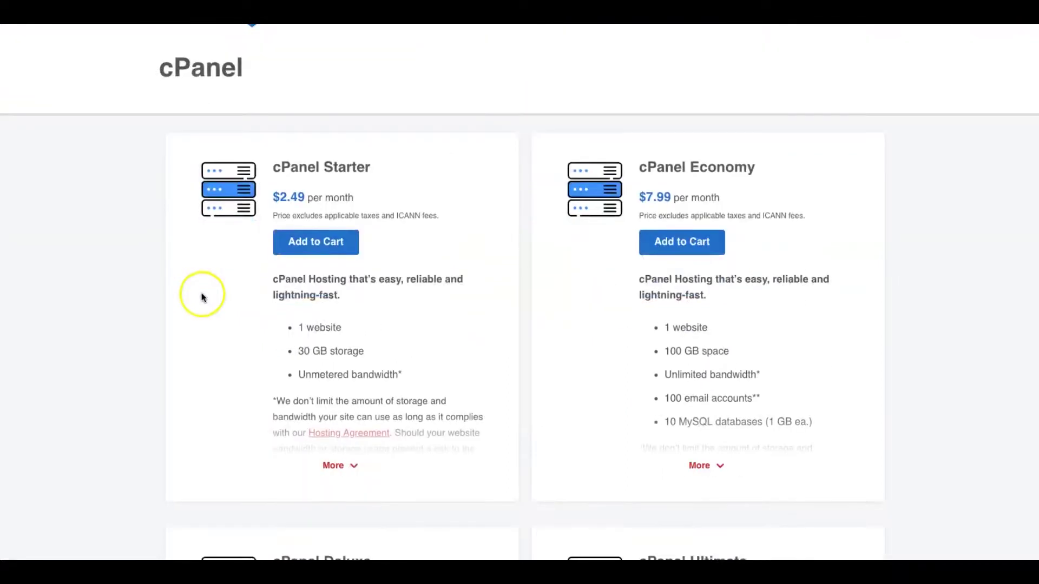
pyautogui.scroll(5, 202, 296)
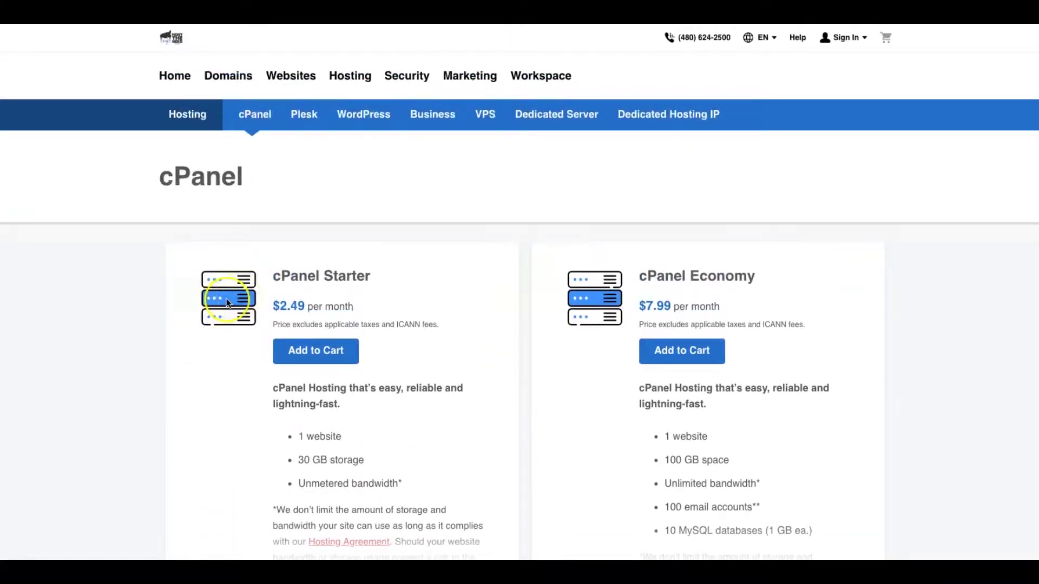
pyautogui.scroll(-5, 274, 301)
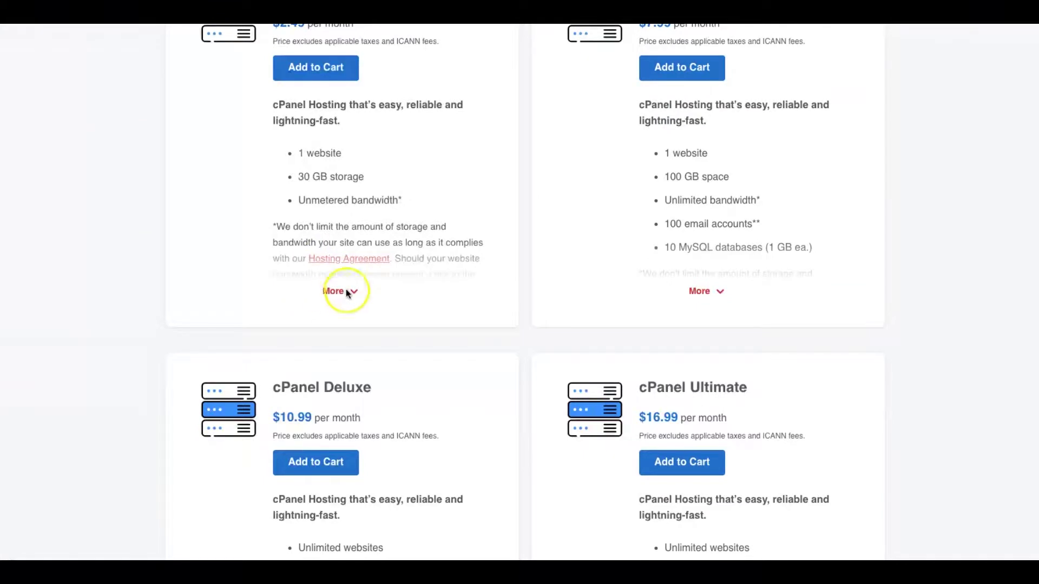
pyautogui.scroll(-4, 343, 291)
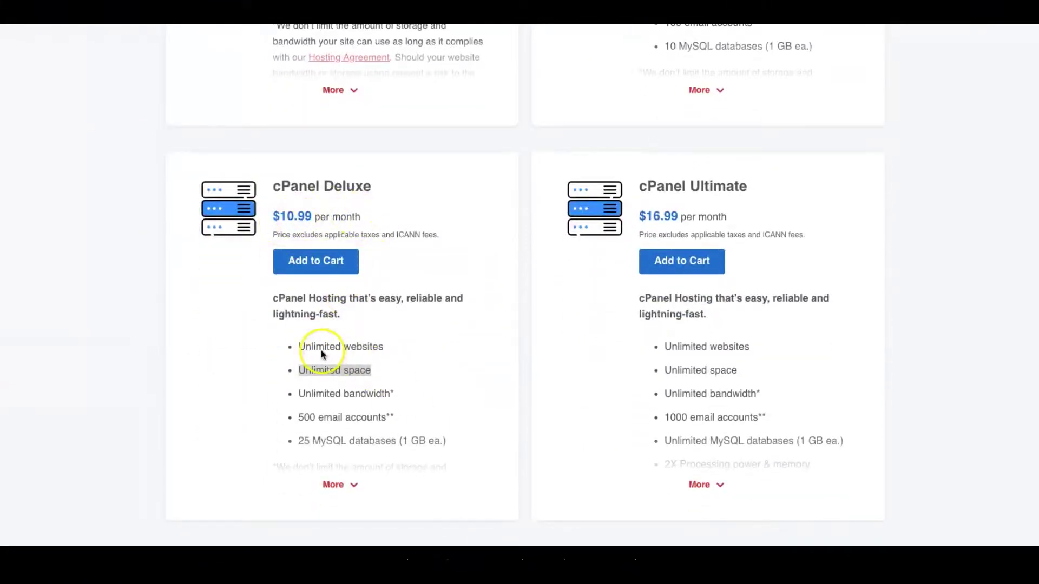
pyautogui.tripleClick(297, 372)
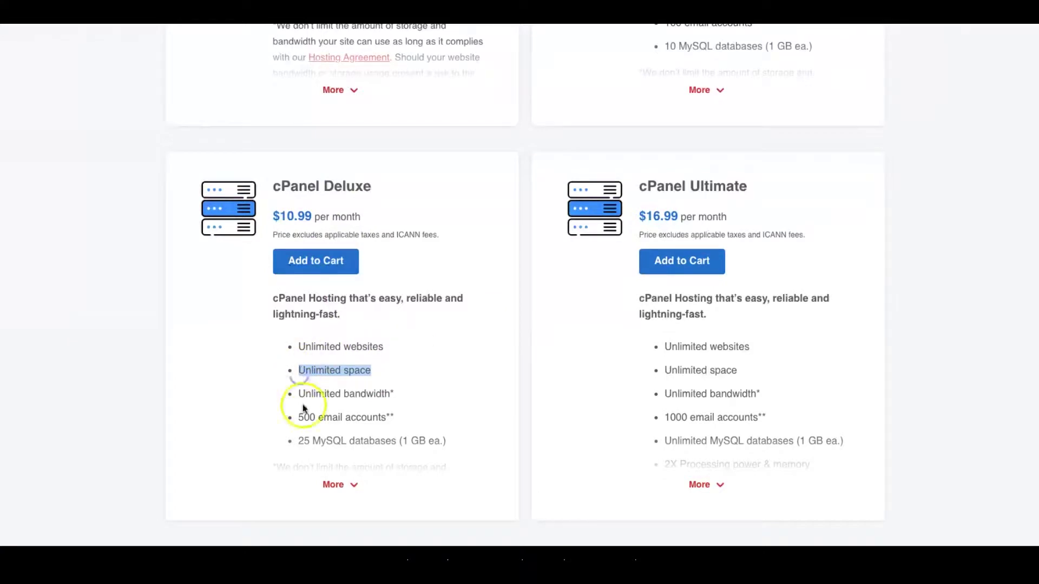
pyautogui.doubleClick(304, 393)
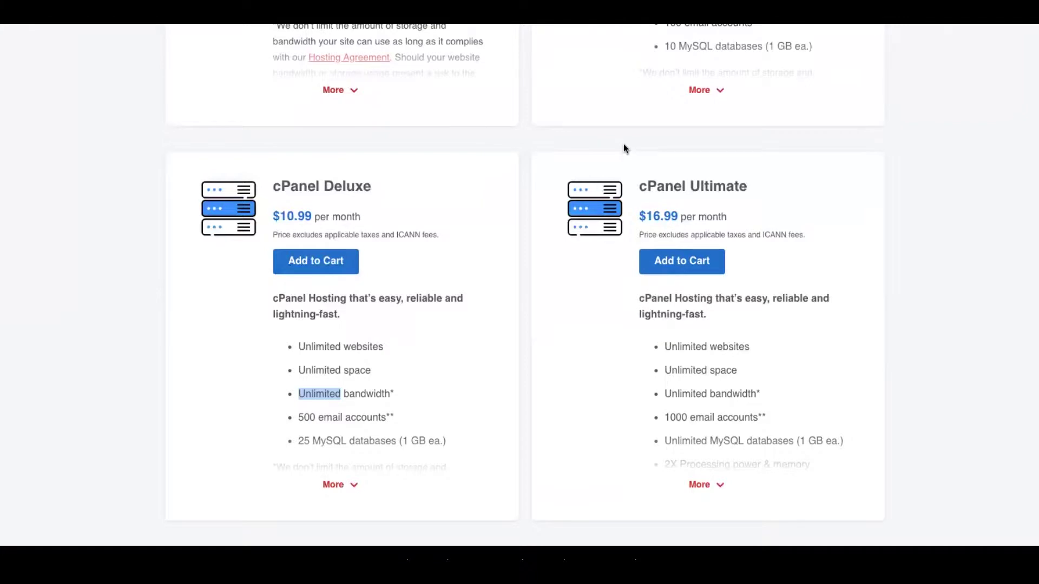
pyautogui.scroll(8, 552, 220)
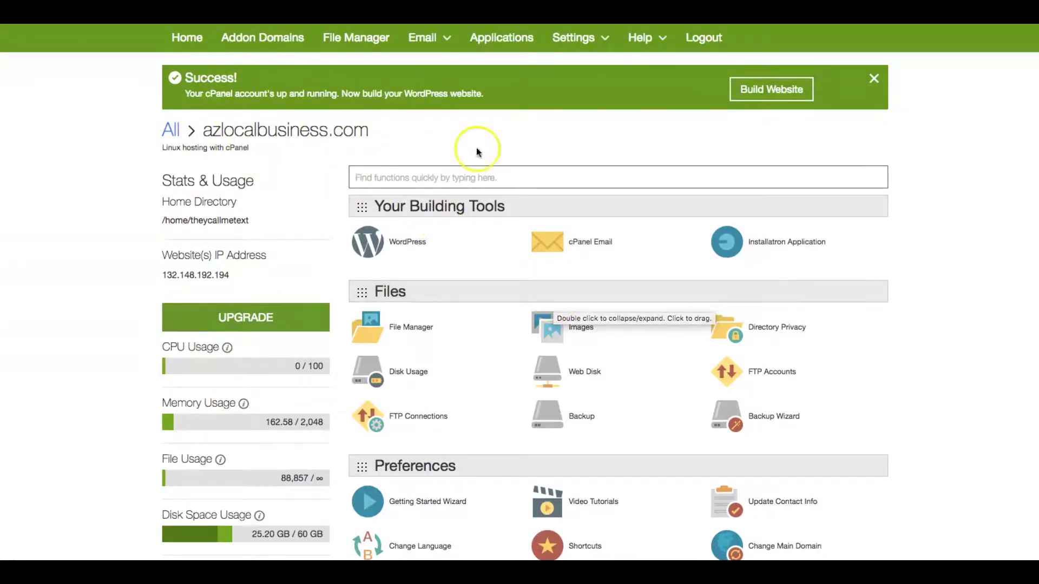
# Scroll the azlocalbusiness.com dashboard down to the Domains section.
pyautogui.scroll(-5, 566, 200)
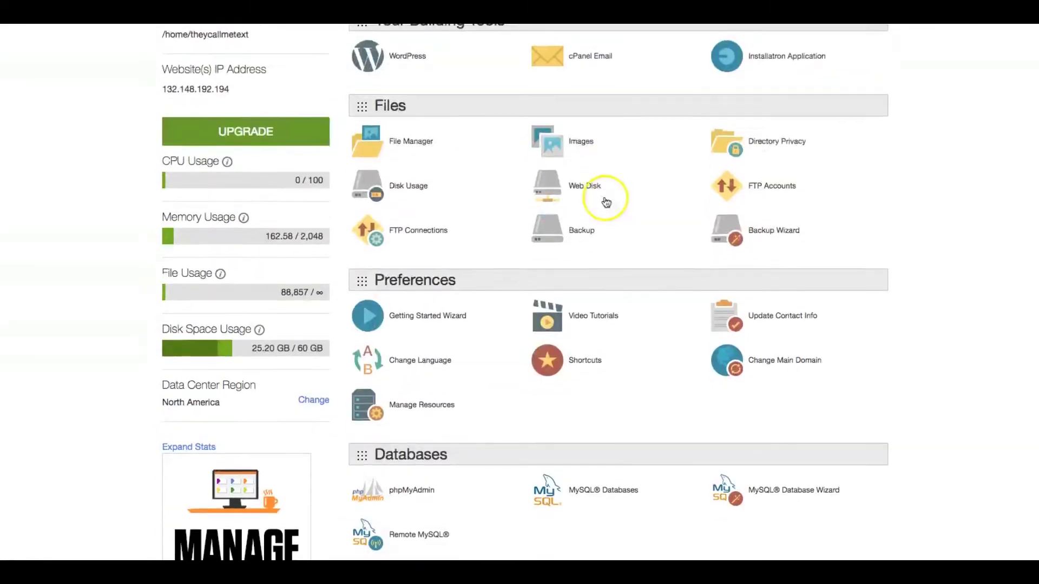
pyautogui.scroll(-3, 606, 205)
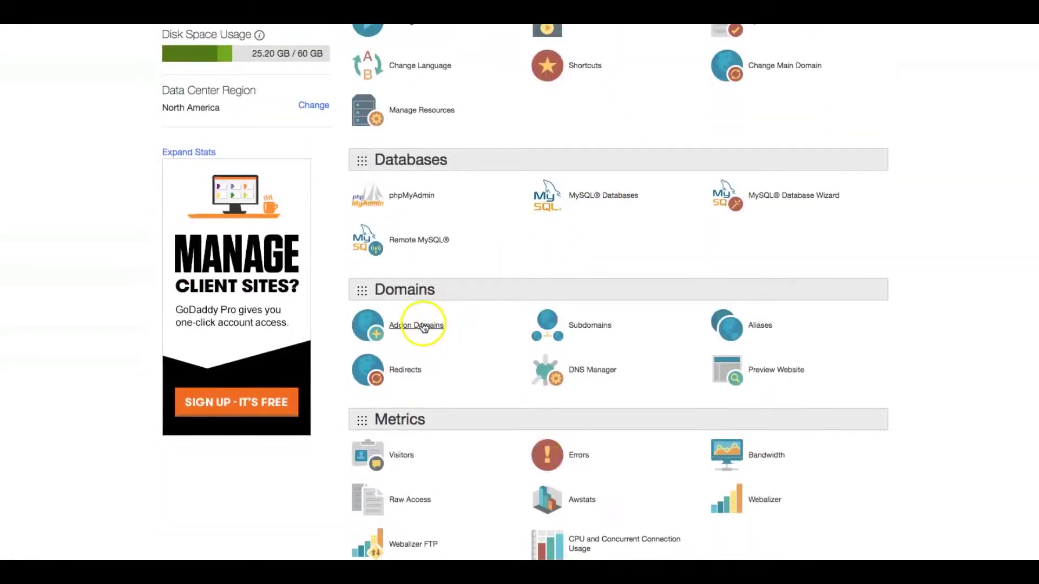
# Add addon domain 1234test.com with subdomain 1234test and document root public_html/1234test.com.
pyautogui.click(423, 326)
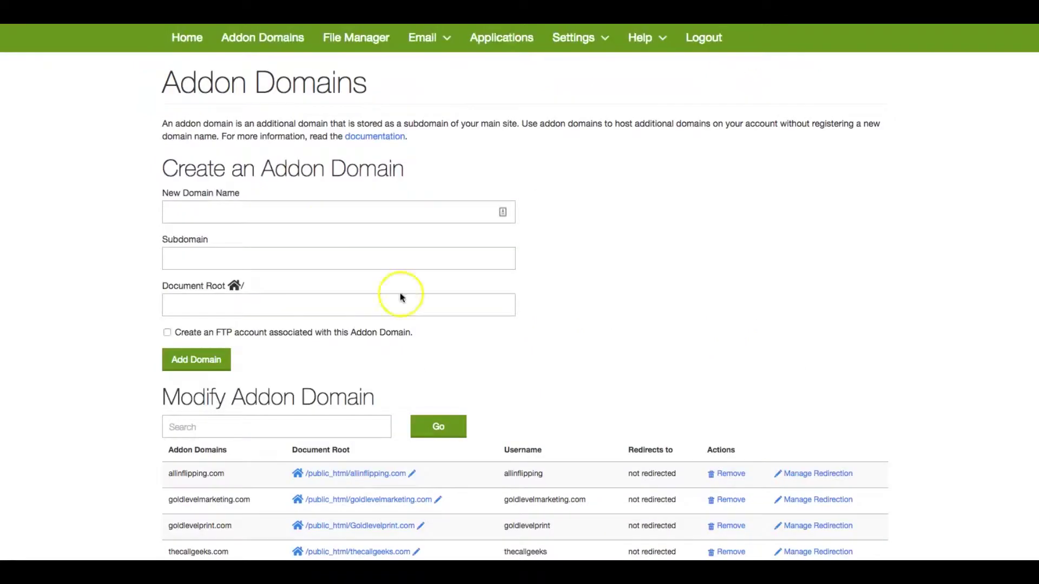
pyautogui.click(292, 209)
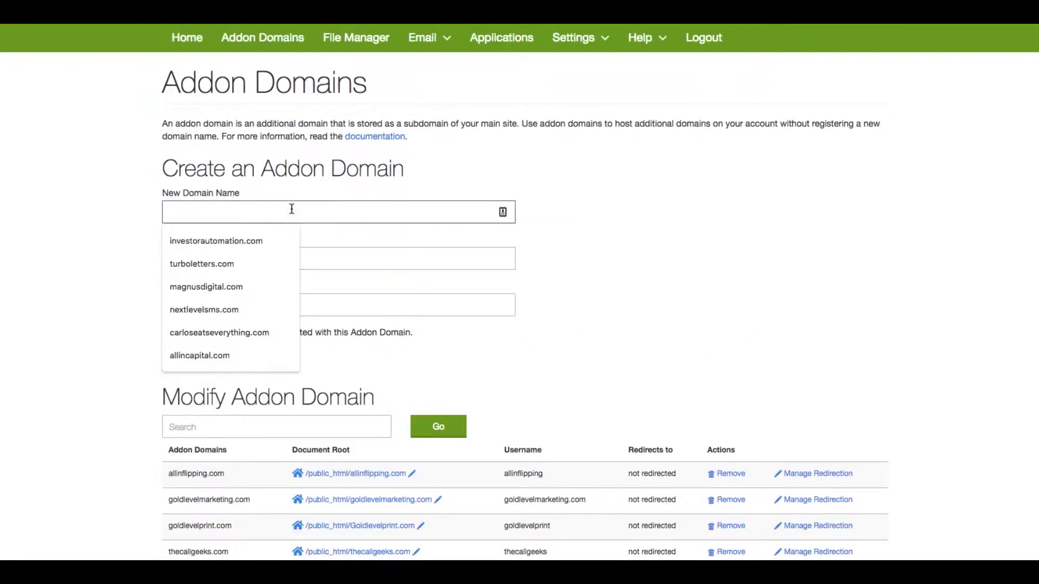
pyautogui.write('l')
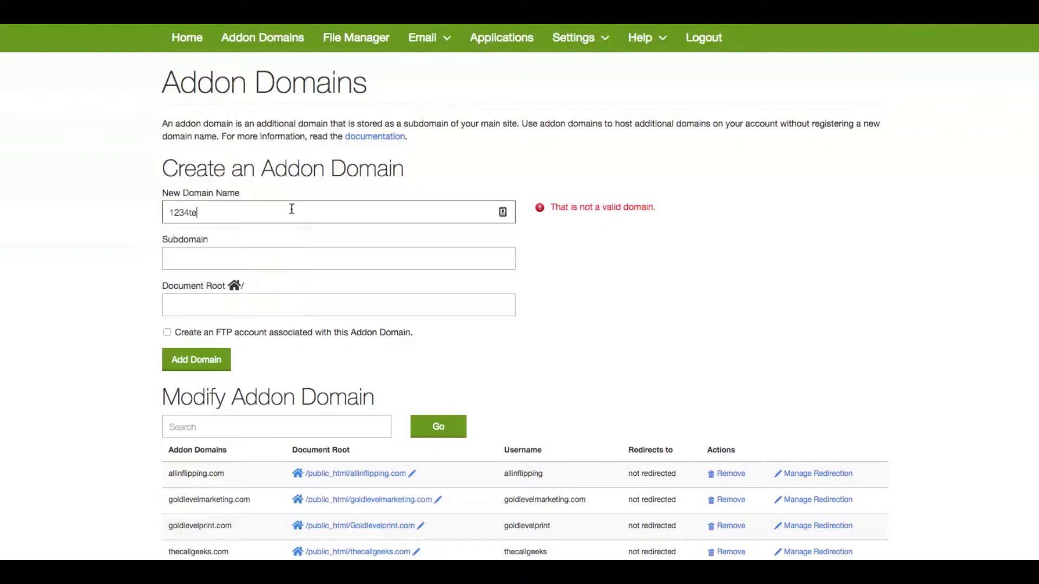
pyautogui.write('234test.com')
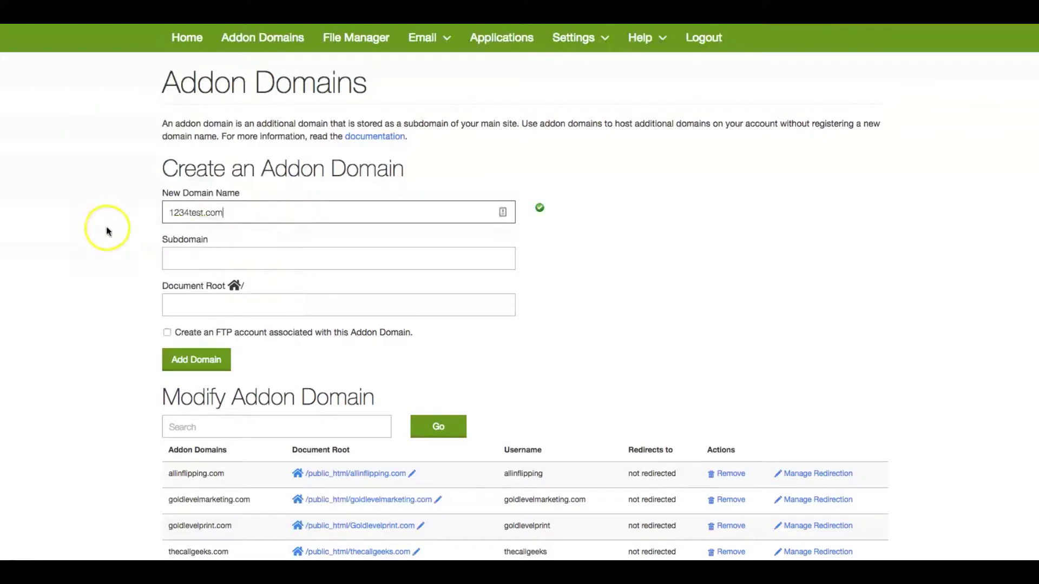
pyautogui.click(105, 226)
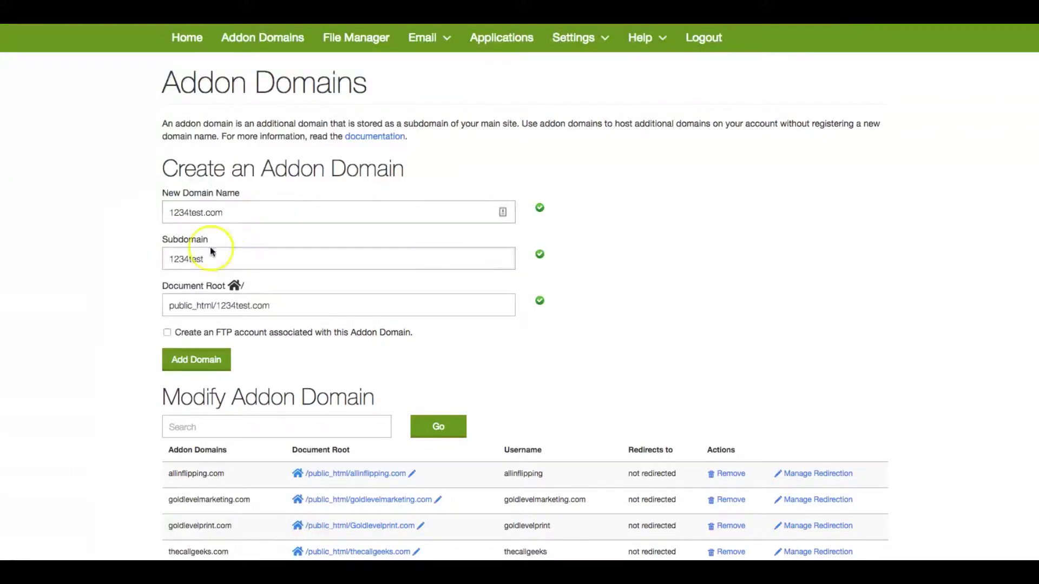
pyautogui.scroll(-1, 209, 353)
pyautogui.click(209, 353)
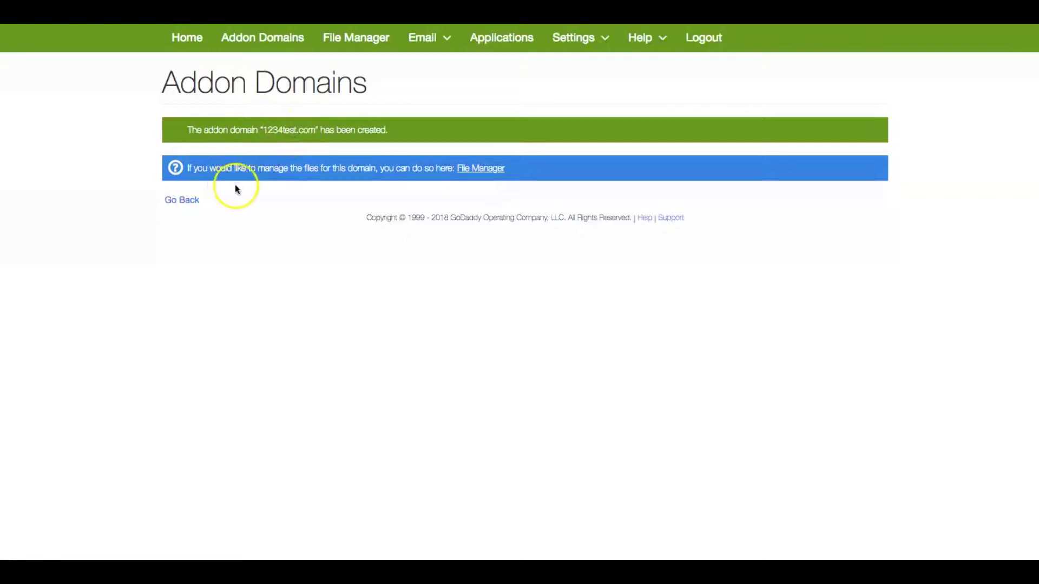
# Return to the cPanel home and launch WordPress from Web Applications in Installatron.
pyautogui.click(195, 201)
pyautogui.click(198, 39)
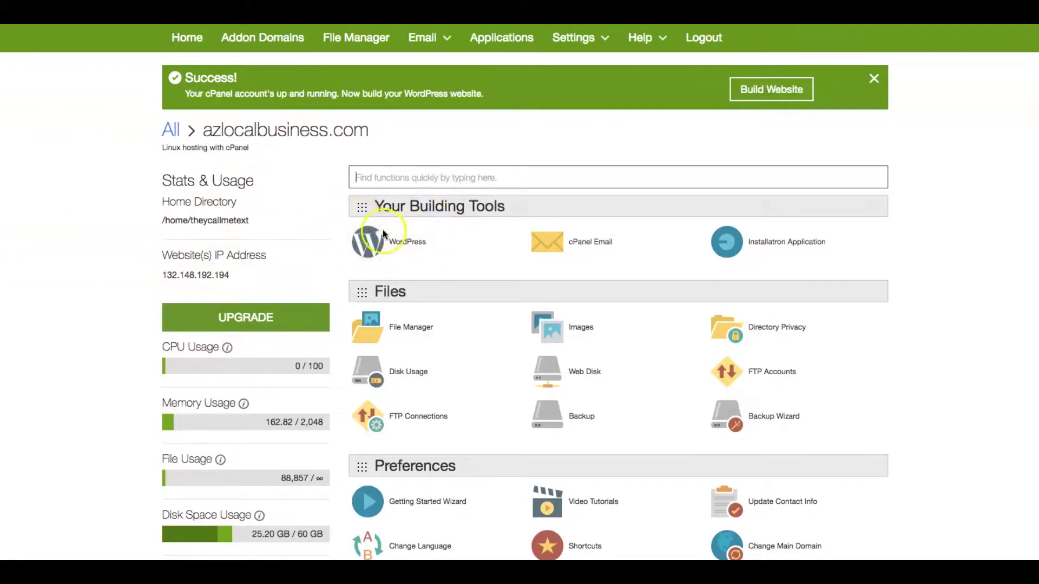
pyautogui.scroll(-7, 480, 275)
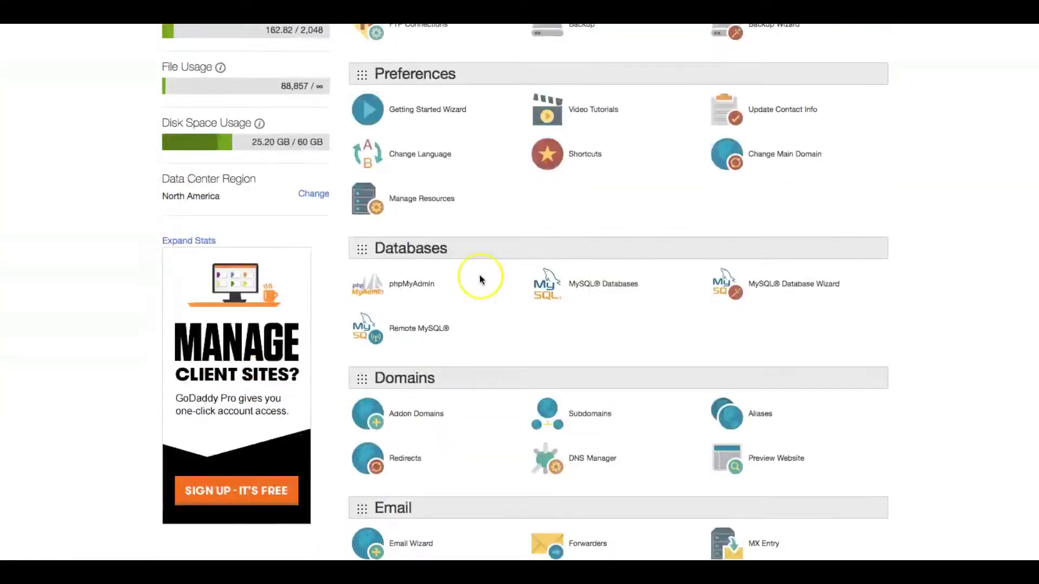
pyautogui.scroll(-15, 479, 275)
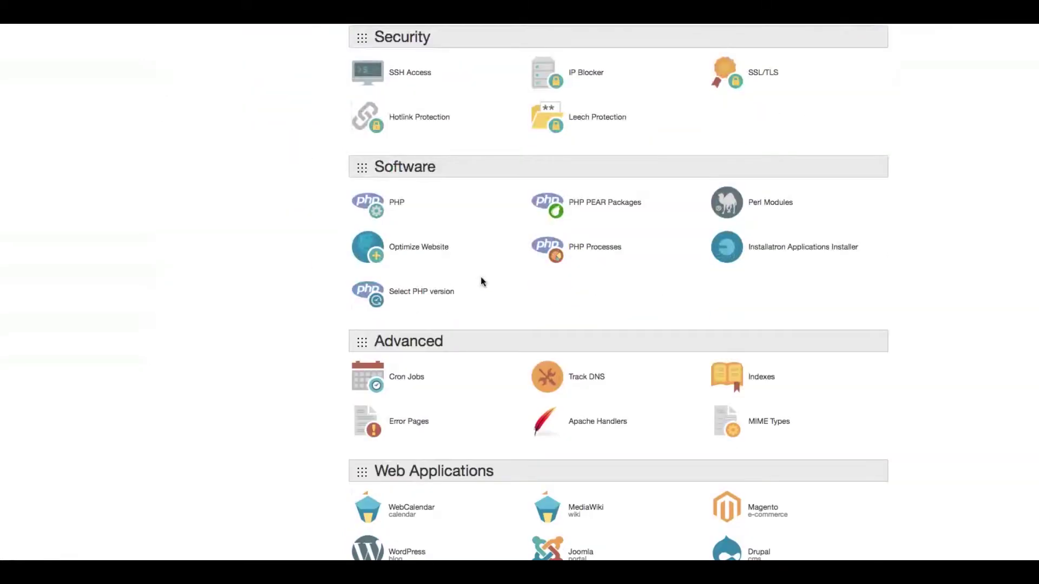
pyautogui.scroll(-3, 480, 277)
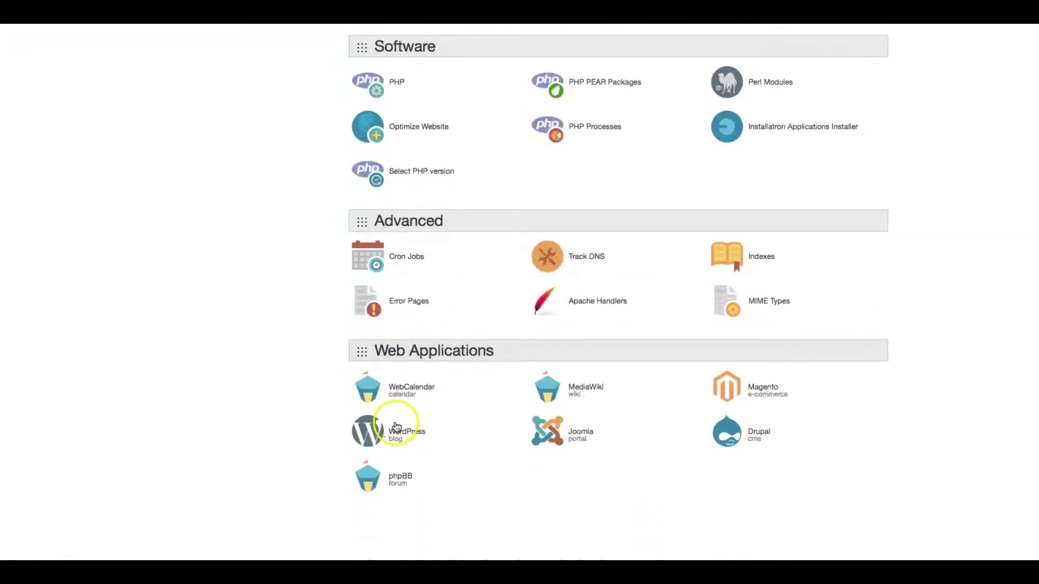
pyautogui.click(447, 439)
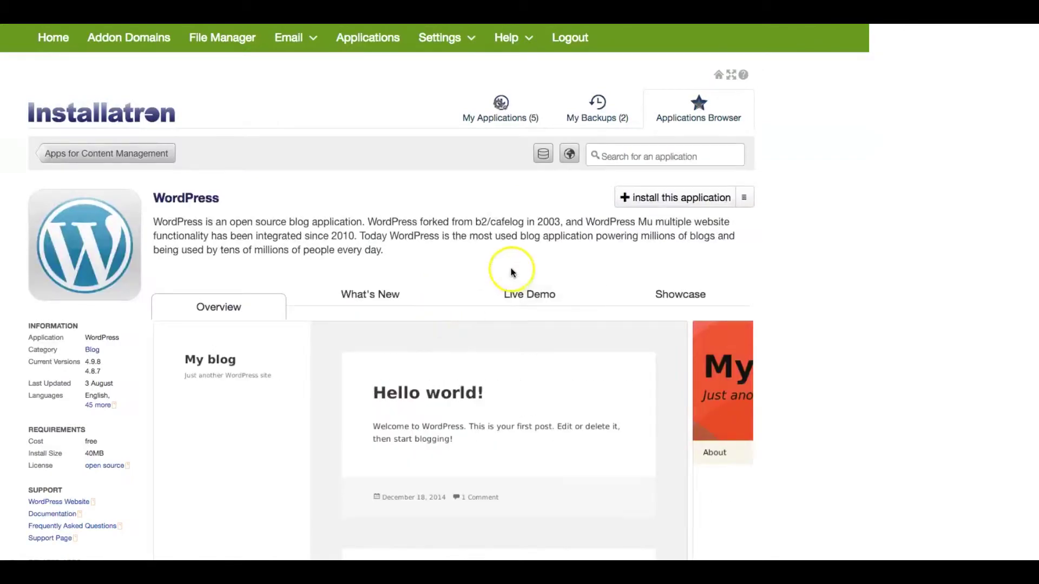
pyautogui.click(666, 205)
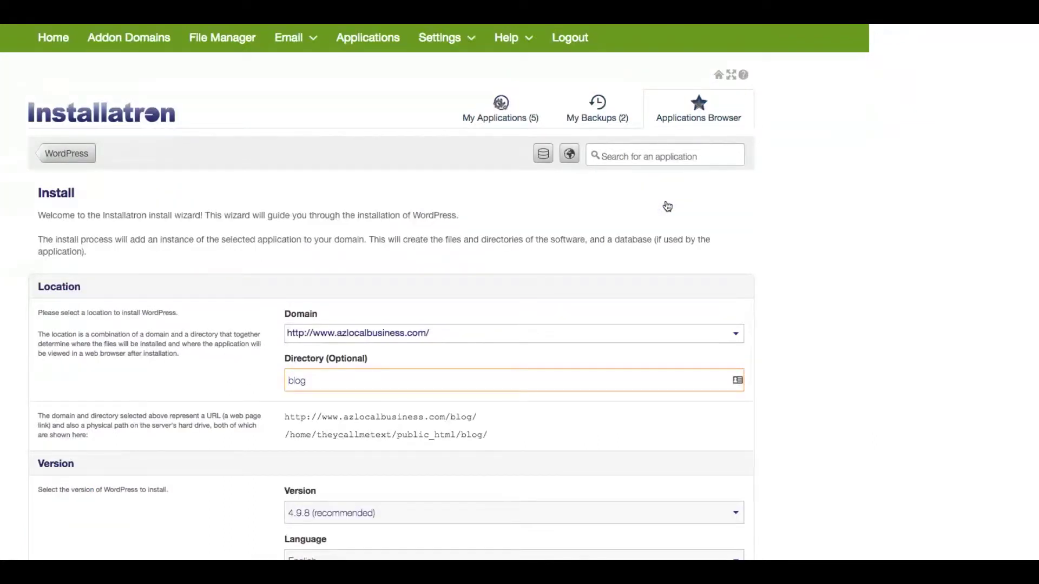
pyautogui.click(355, 334)
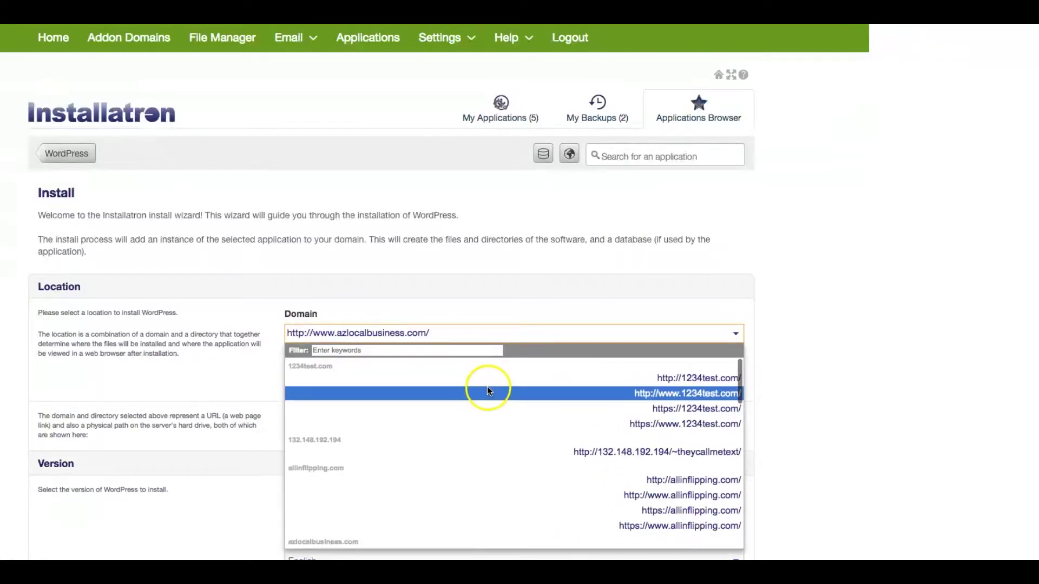
pyautogui.click(580, 373)
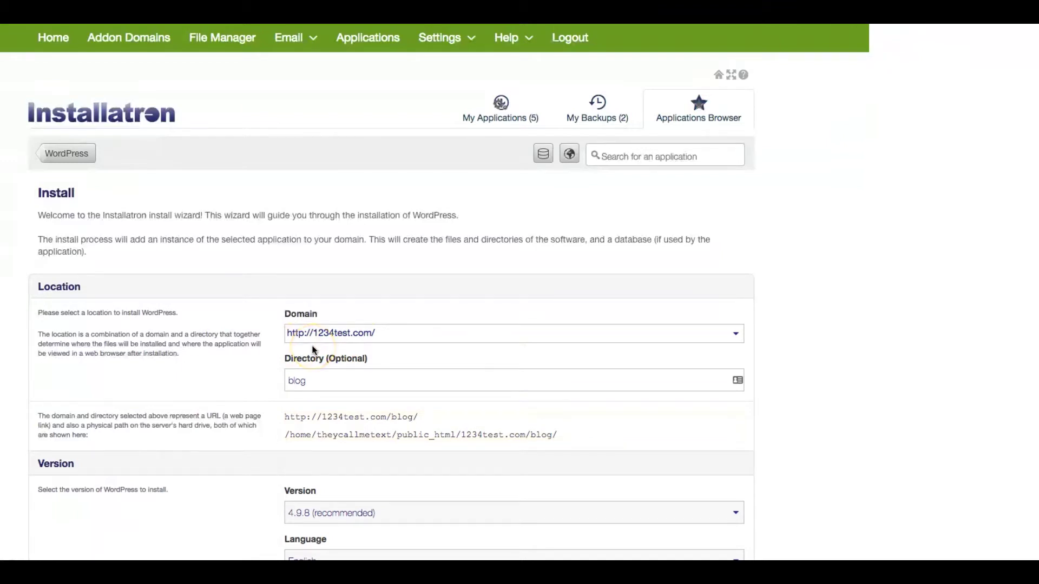
# Clear 'blog' from the Directory field so WordPress installs at the domain root.
pyautogui.click(324, 379)
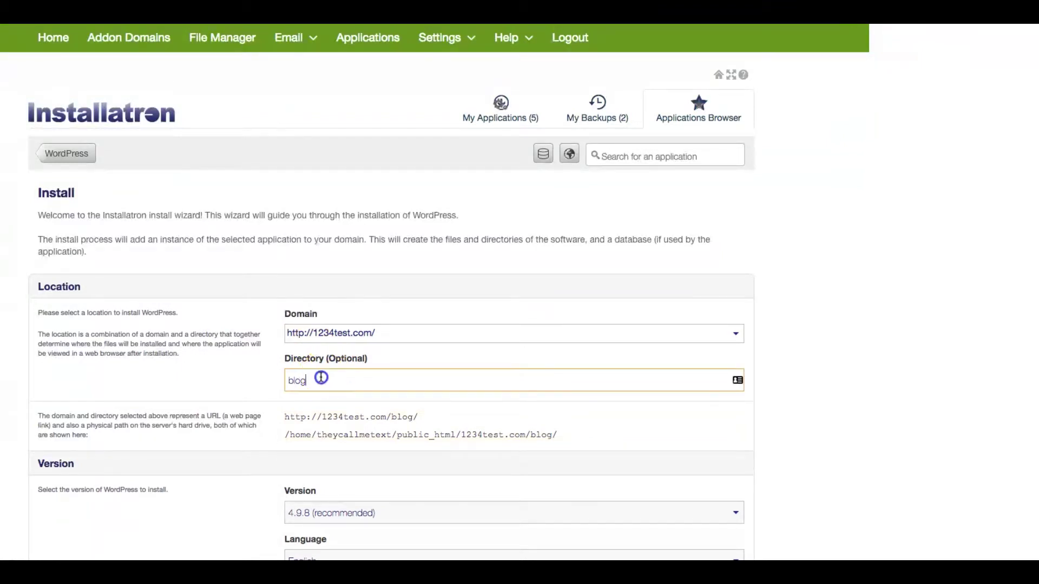
pyautogui.doubleClick(325, 379)
pyautogui.press('BackSpace')
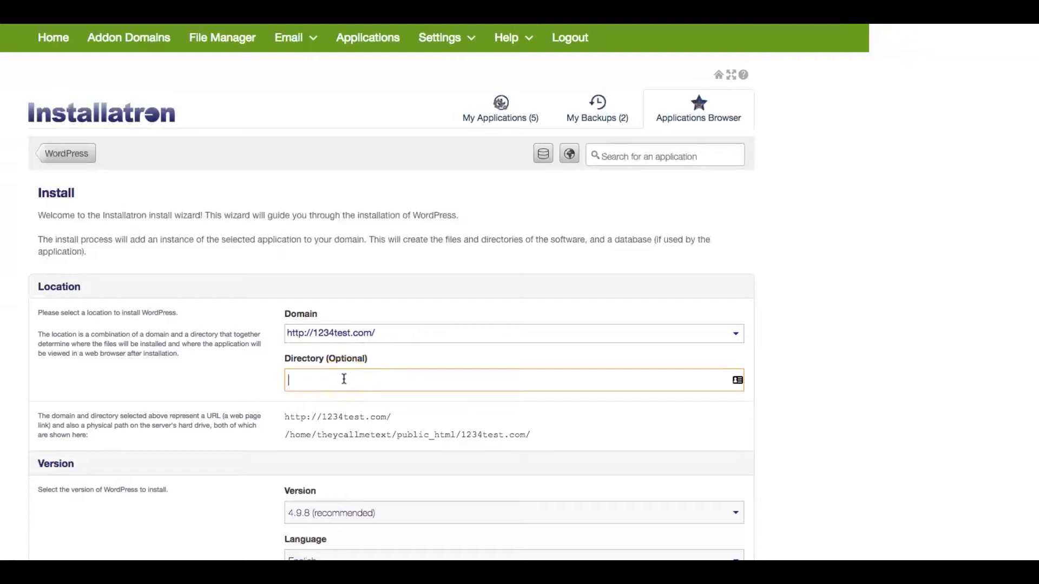
pyautogui.write('blog')
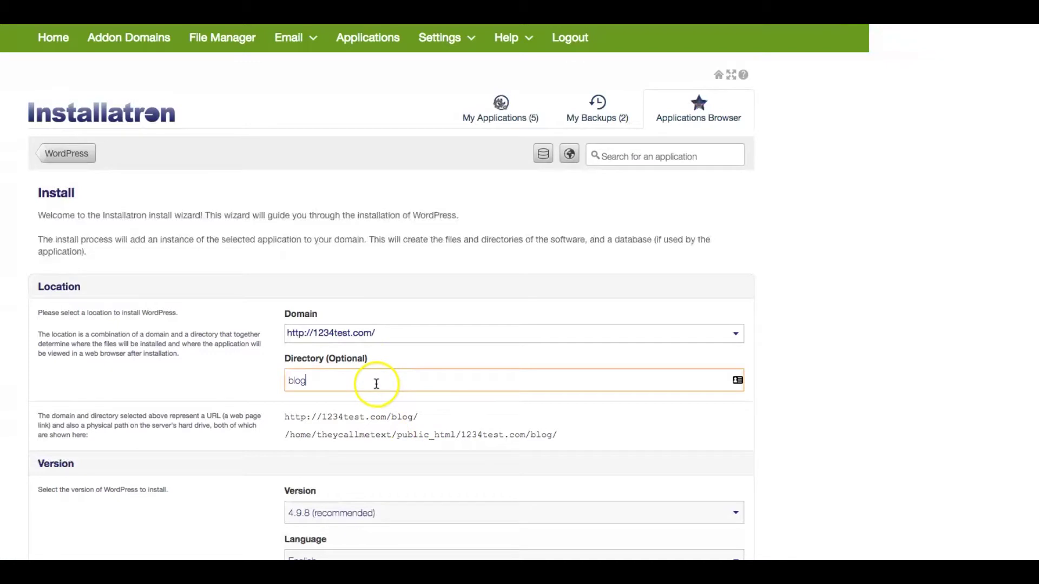
pyautogui.press('BackSpace')
pyautogui.press('BackSpace')
pyautogui.press('BackSpace')
pyautogui.press('BackSpace')
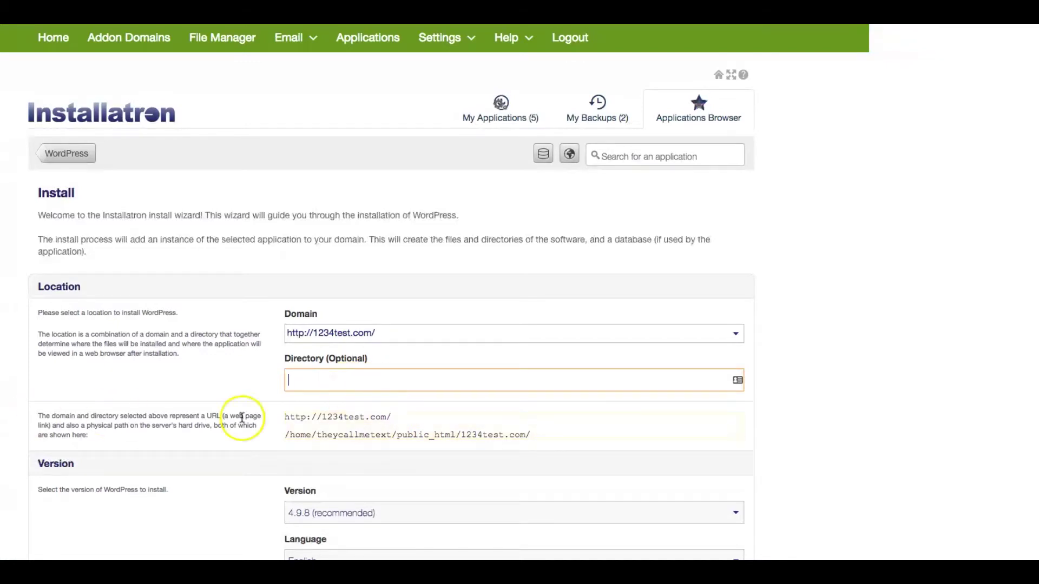
# Review the version, update and admin settings of the install form without changing them.
pyautogui.scroll(-5, 227, 425)
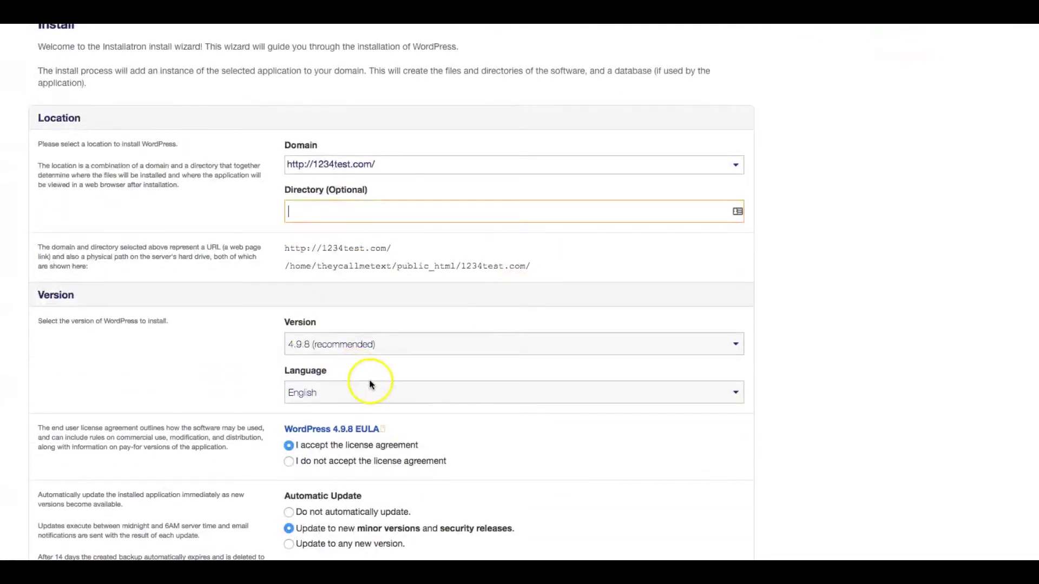
pyautogui.scroll(-7, 408, 399)
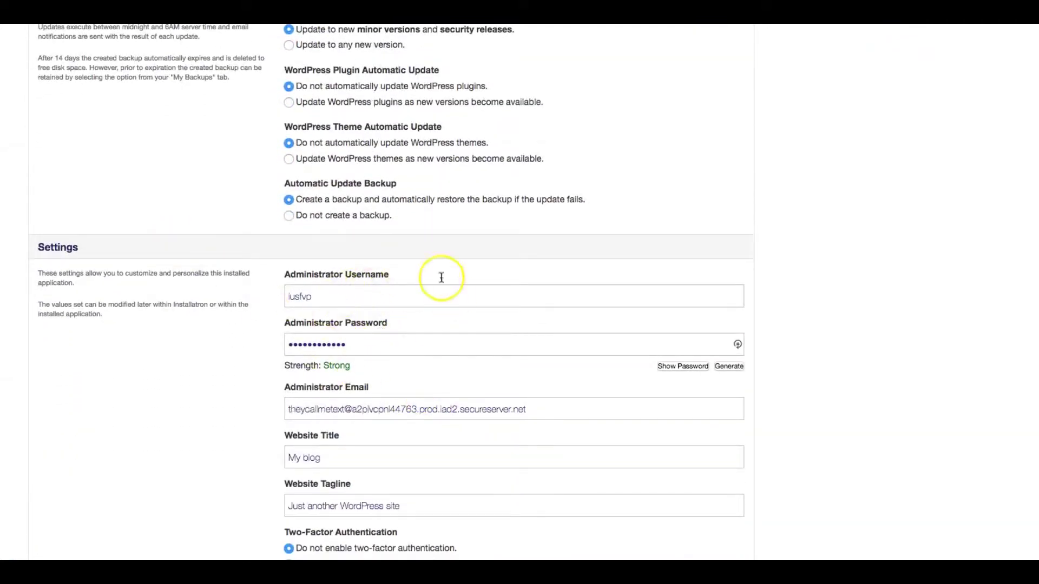
pyautogui.scroll(-3, 414, 317)
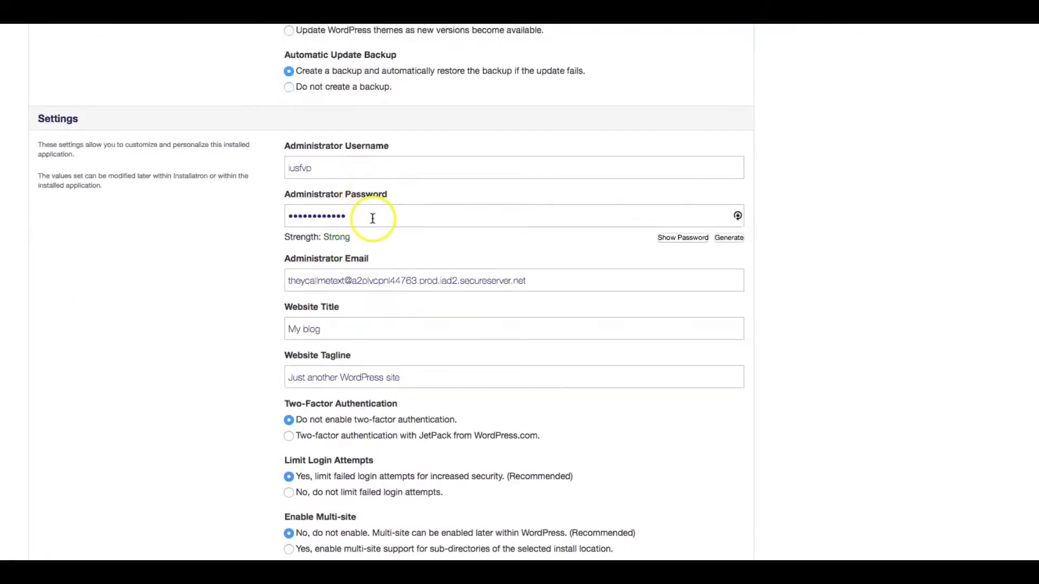
pyautogui.scroll(-5, 375, 221)
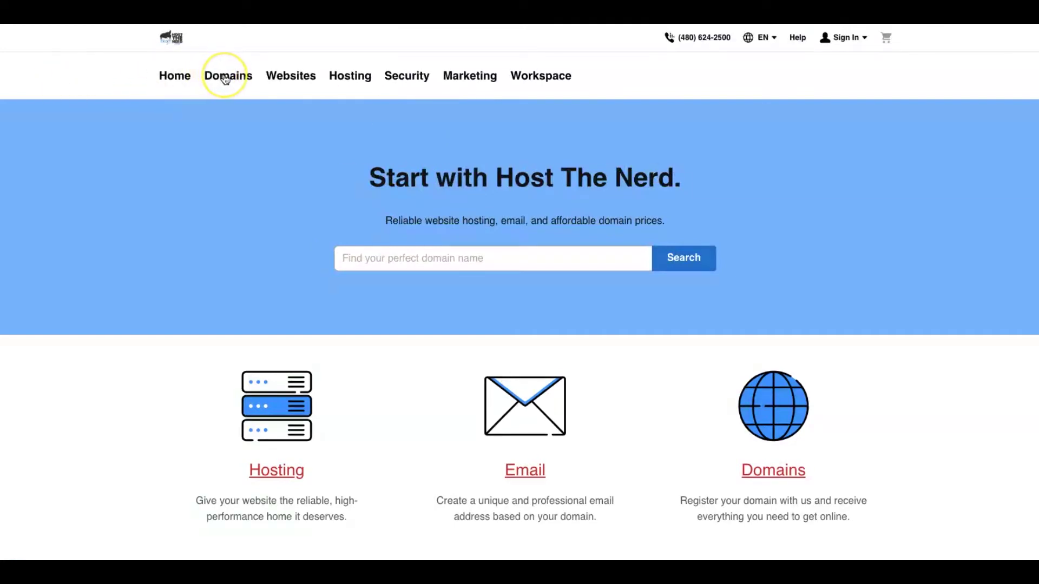
# Open Host The Nerd's Hosting > WordPress plans page and scroll through the plans.
pyautogui.click(349, 75)
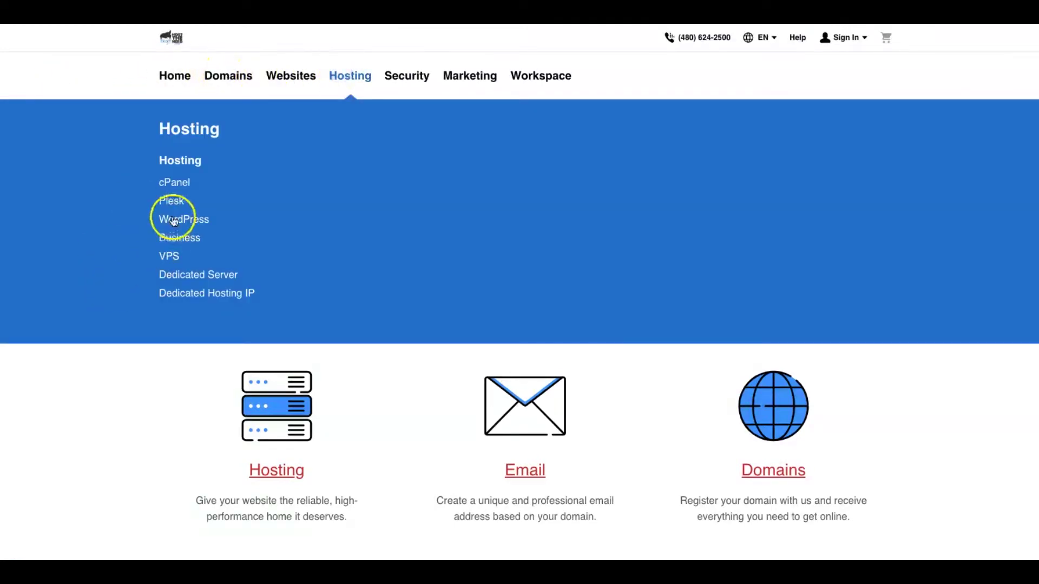
pyautogui.click(173, 221)
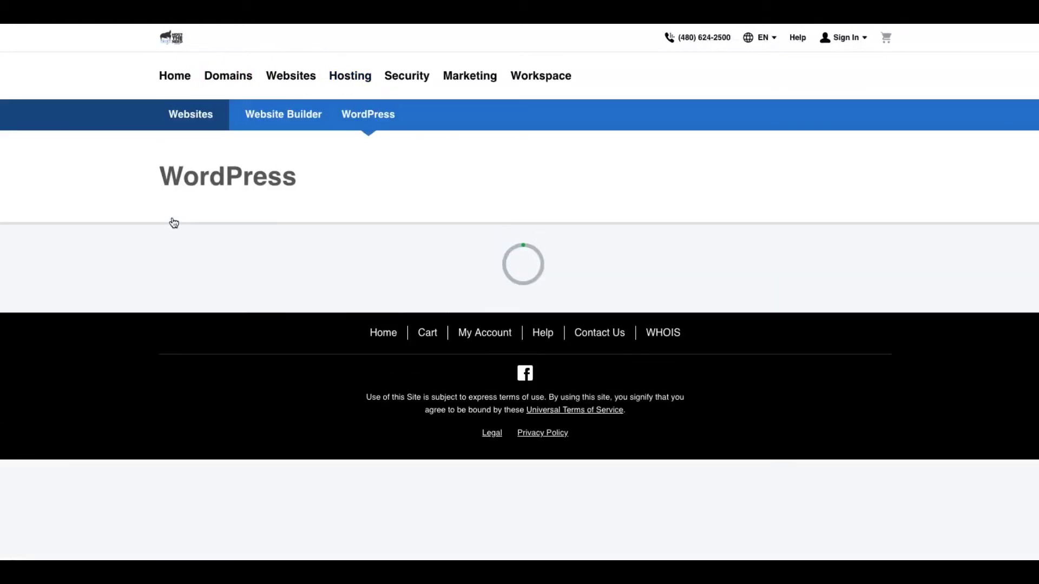
pyautogui.scroll(-3, 502, 239)
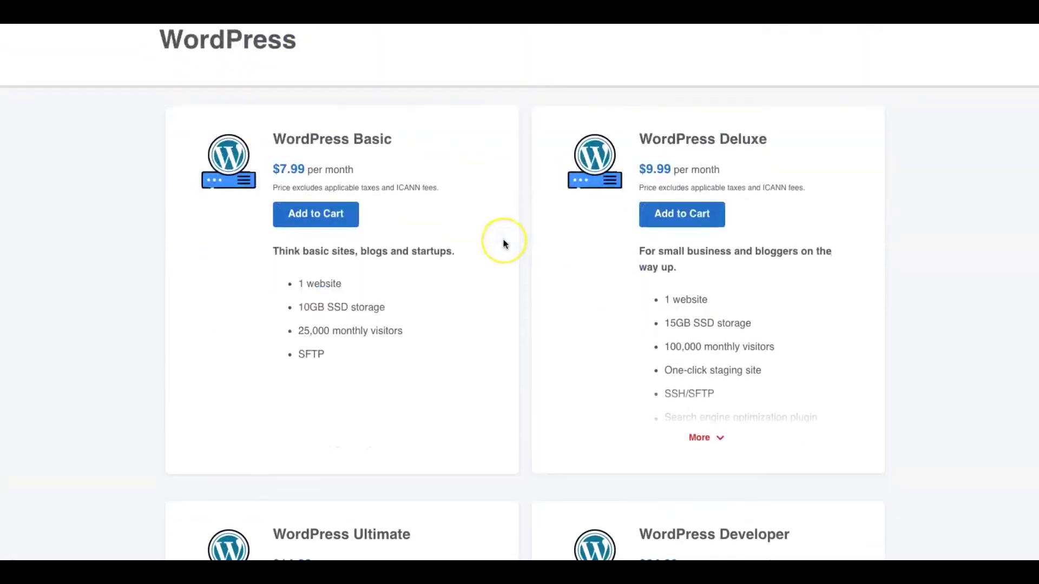
pyautogui.scroll(-4, 503, 244)
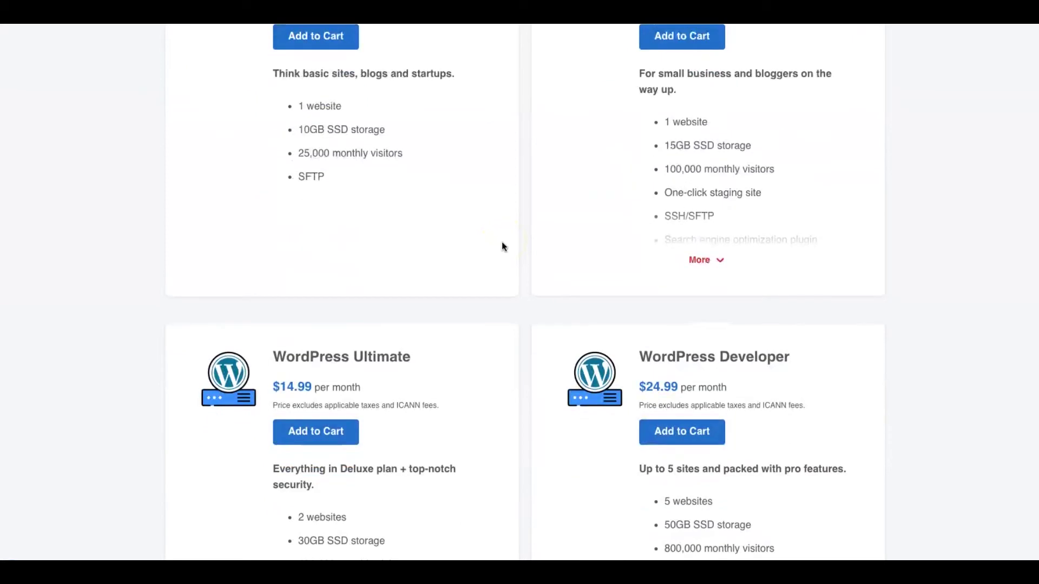
pyautogui.scroll(-3, 503, 241)
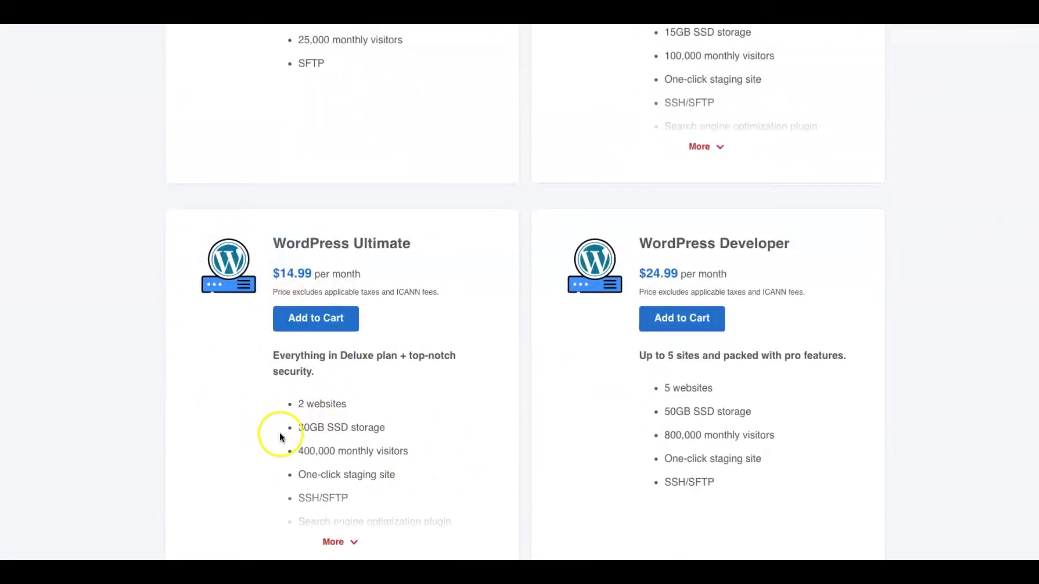
# Highlight the Ultimate plan's storage and 400,000 monthly visitors features.
pyautogui.moveTo(298, 431); pyautogui.dragTo(403, 452)
pyautogui.tripleClick(341, 455)
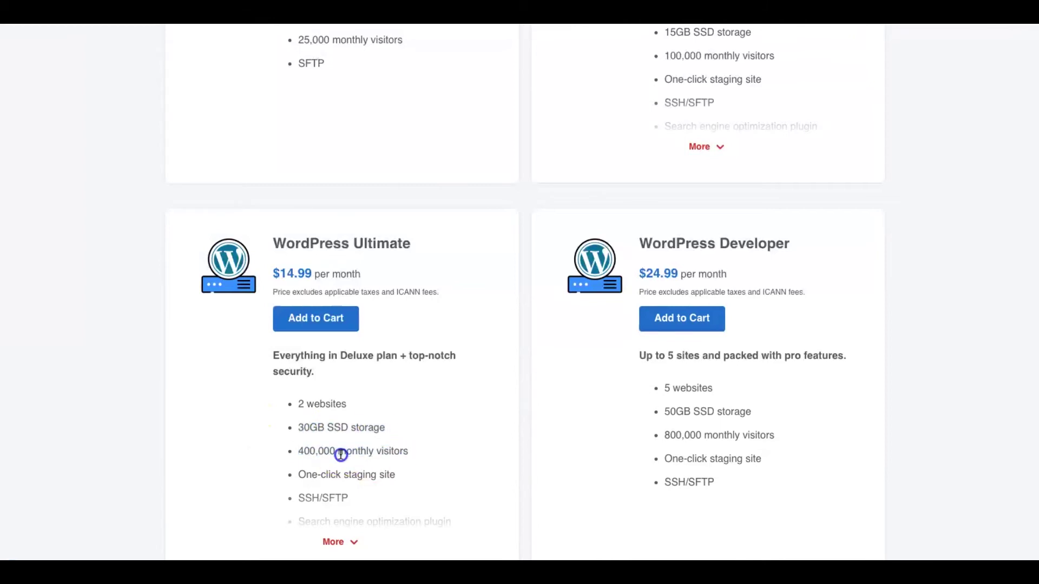
pyautogui.scroll(1, 340, 455)
pyautogui.scroll(-4, 353, 459)
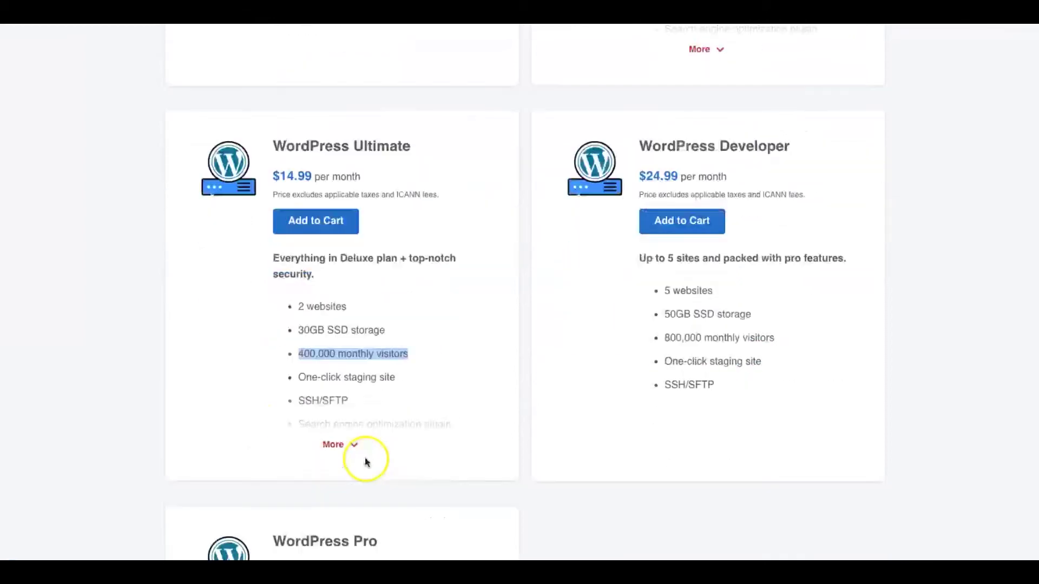
pyautogui.scroll(4, 366, 459)
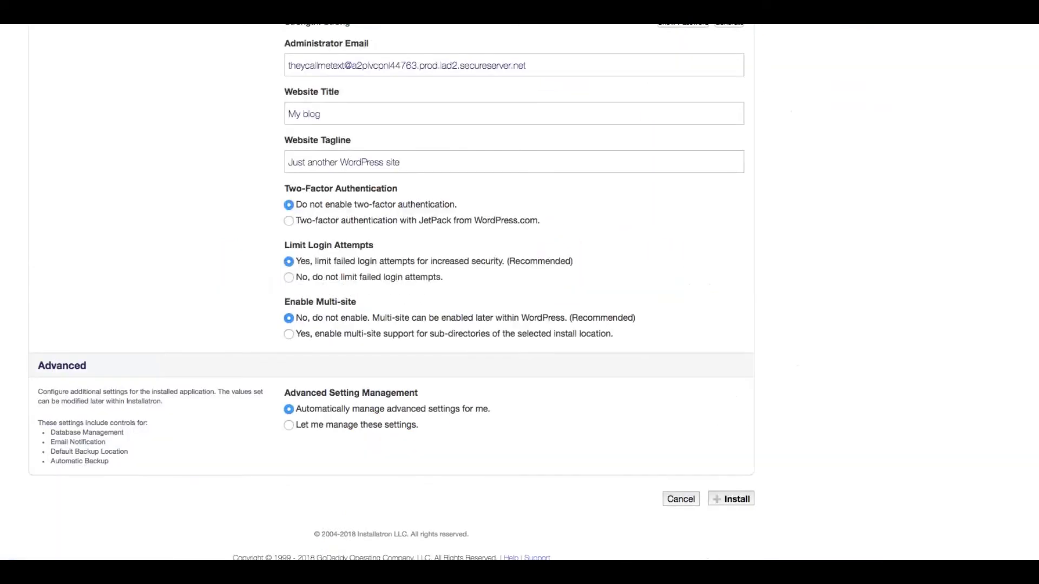
pyautogui.scroll(20, 614, 106)
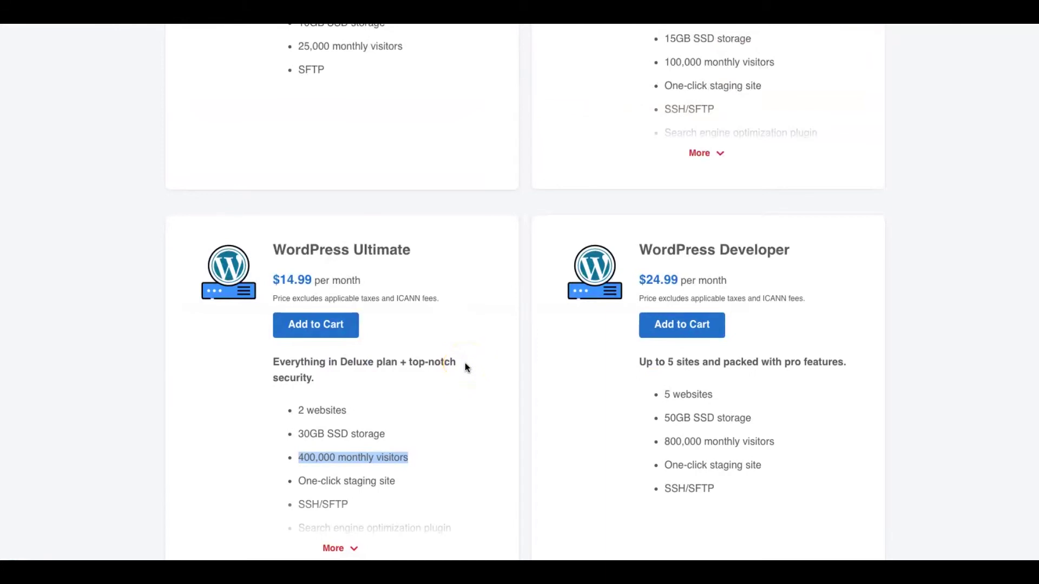
pyautogui.scroll(1, 407, 278)
pyautogui.scroll(5, 408, 278)
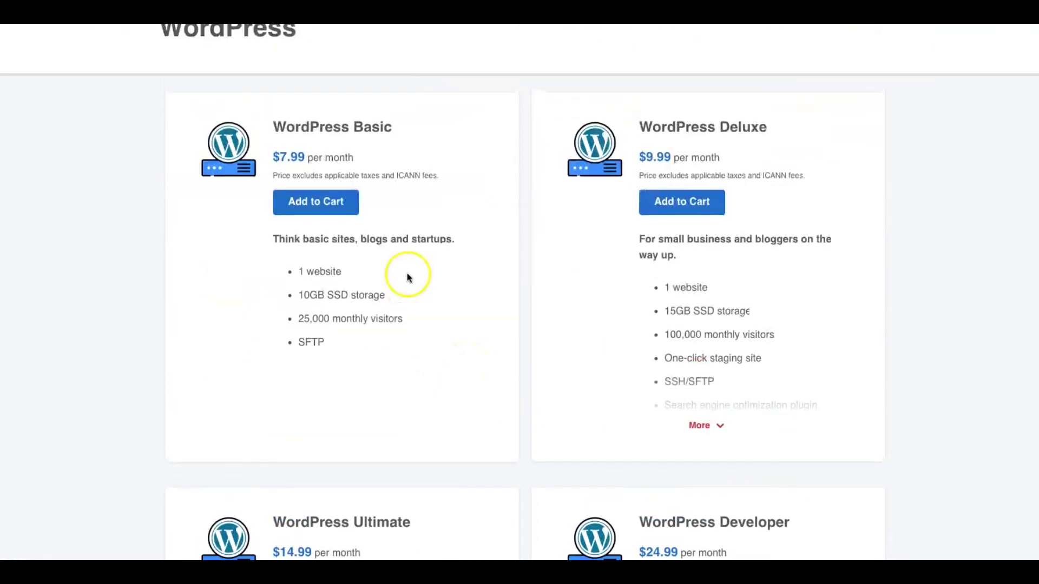
pyautogui.scroll(-1, 412, 268)
# Highlight the Basic plan's description and feature list.
pyautogui.moveTo(364, 343); pyautogui.dragTo(253, 208)
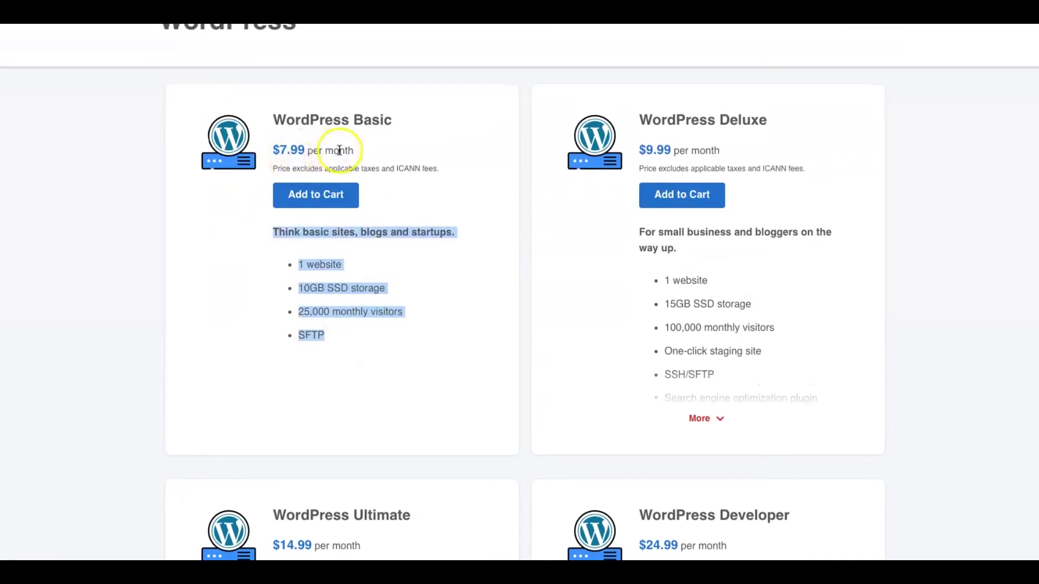
pyautogui.scroll(-3, 364, 245)
pyautogui.scroll(6, 368, 244)
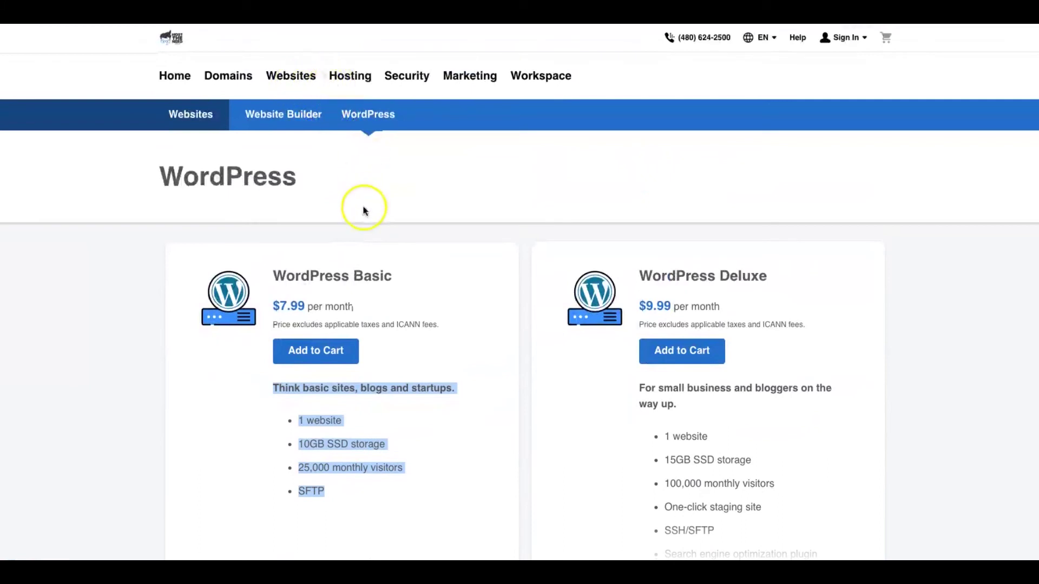
pyautogui.scroll(-1, 364, 210)
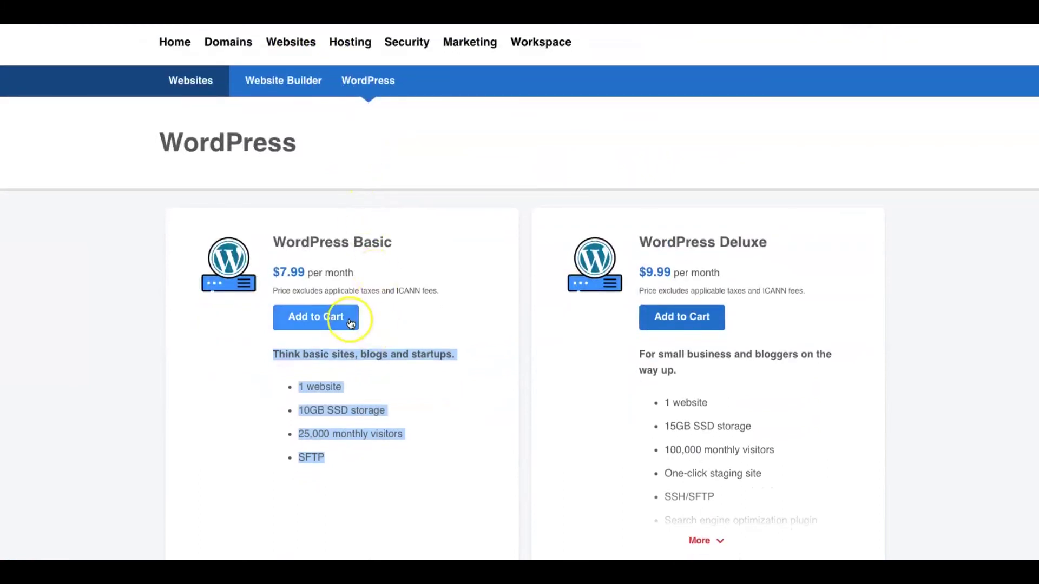
pyautogui.scroll(-3, 359, 369)
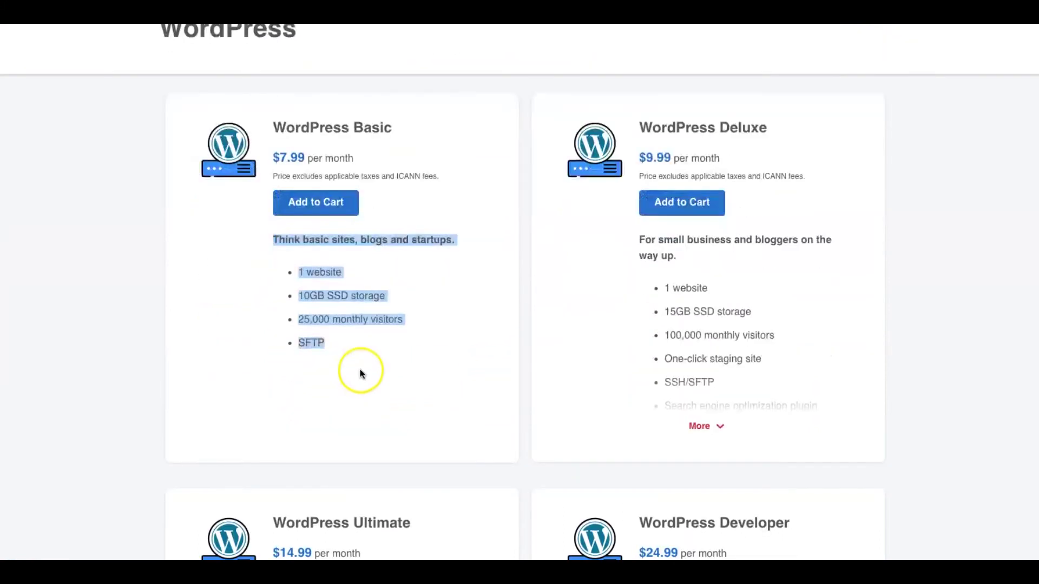